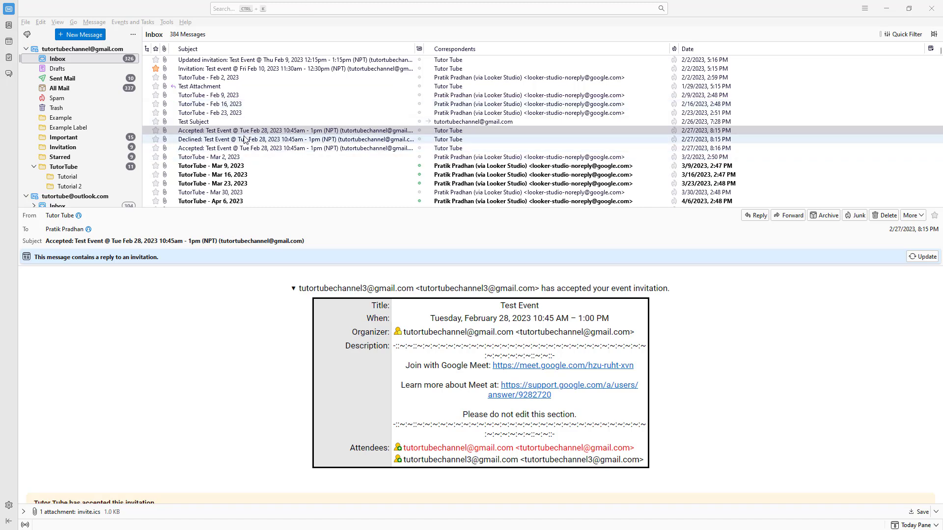
- Lower the divider between message list and preview so many more inbox rows show
left_click_drag(269, 233, 276, 339)
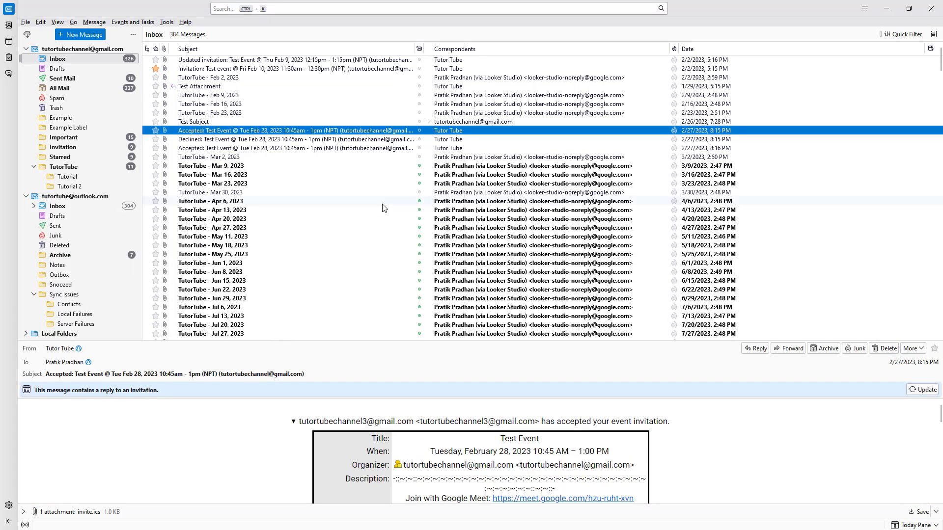
- Open 'Updated invitation: Test Event' in its own tab and view it
right_click(212, 59)
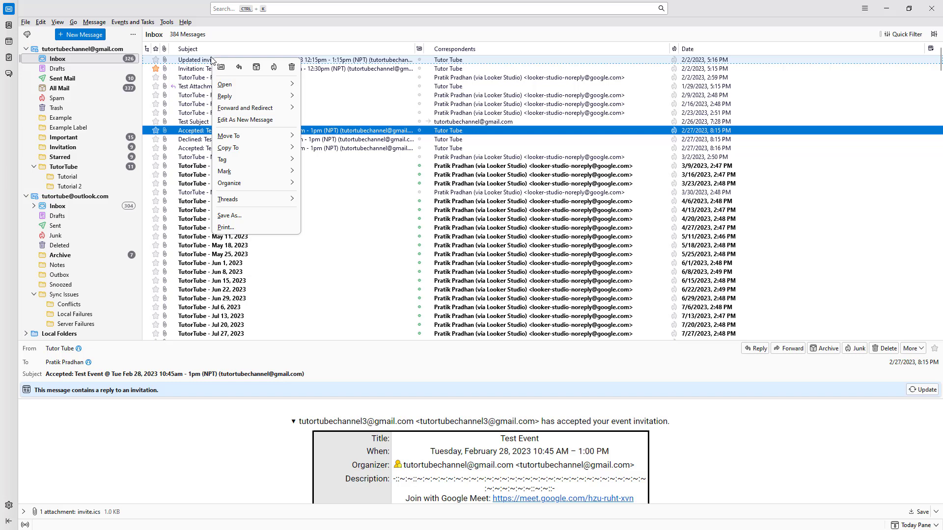
mouse_move(251, 85)
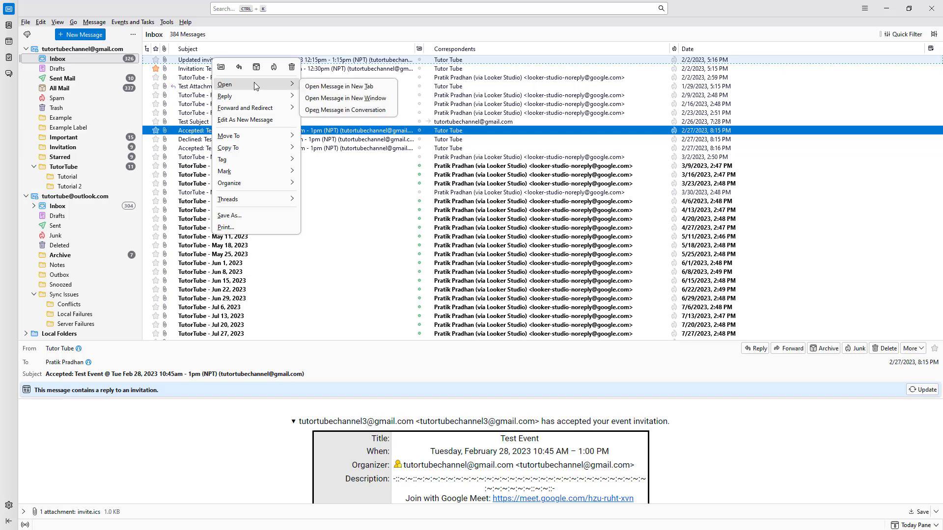
left_click(342, 88)
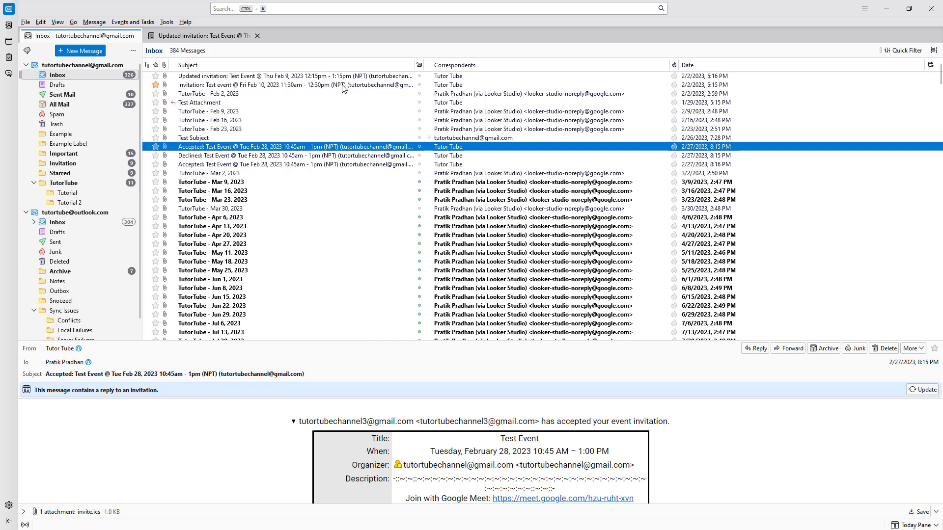
left_click(203, 38)
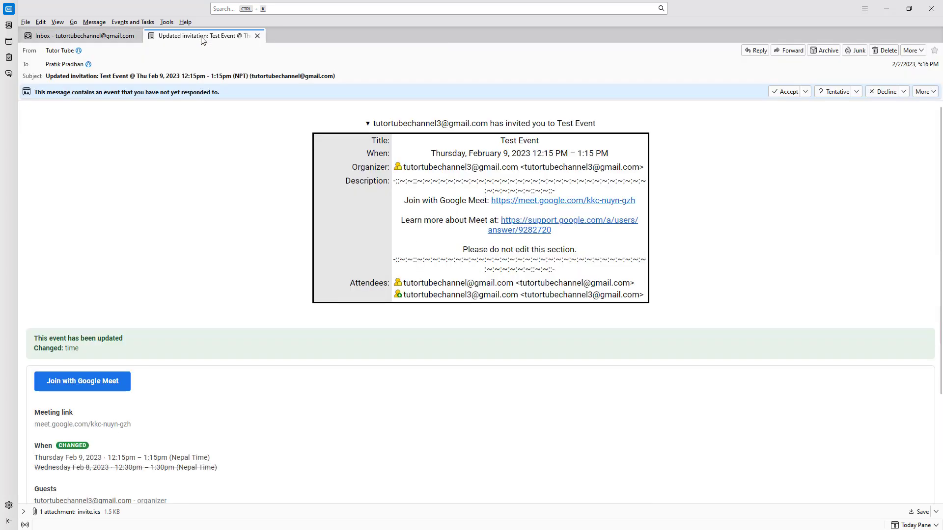
scroll(374, 234, "down", 3)
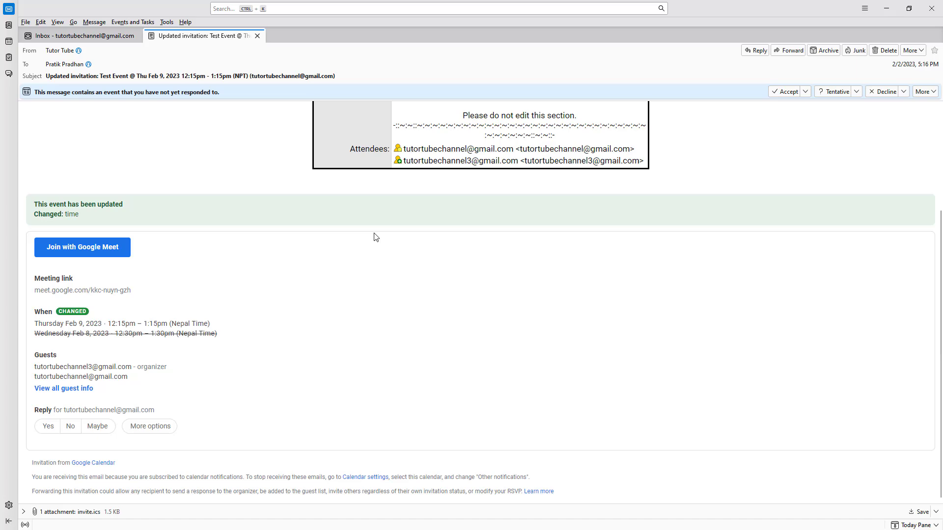
scroll(373, 235, "up", 3)
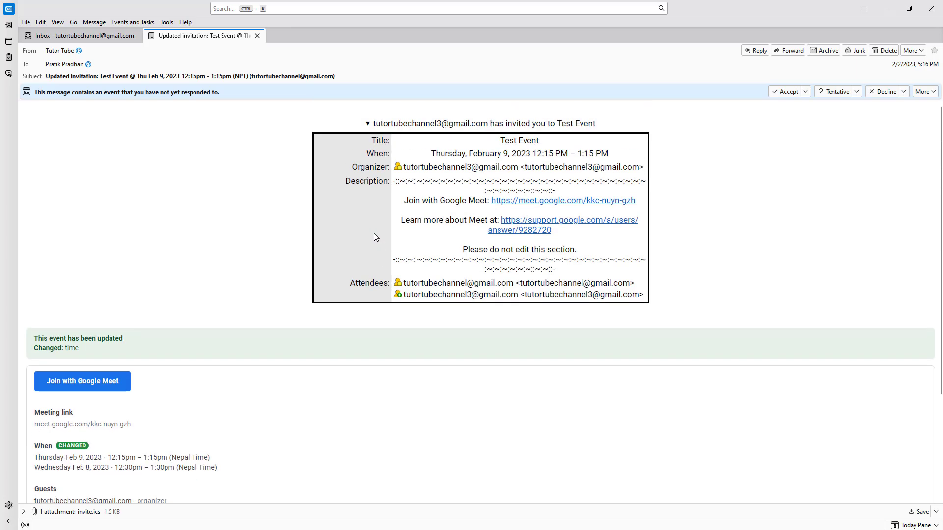
- Back in the Inbox, close the invitation tab and reopen it in a new tab
left_click(103, 37)
left_click(259, 36)
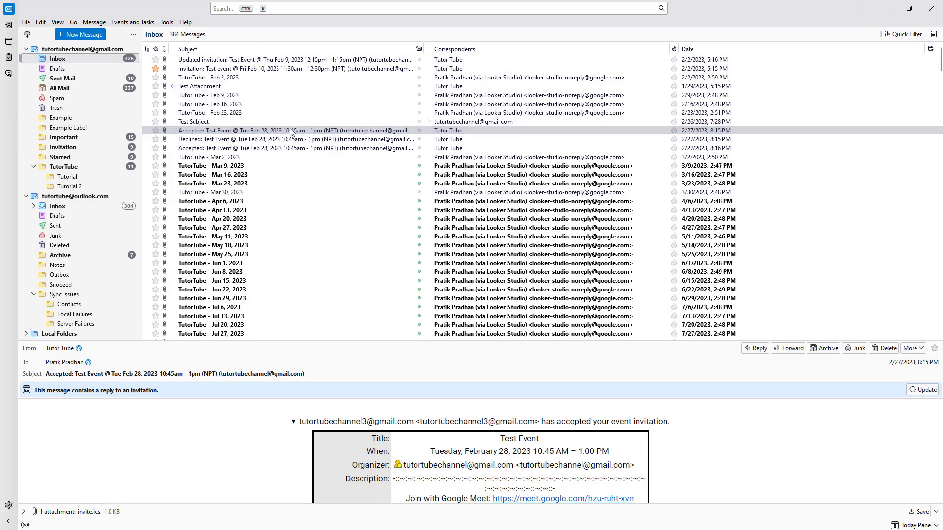
right_click(288, 133)
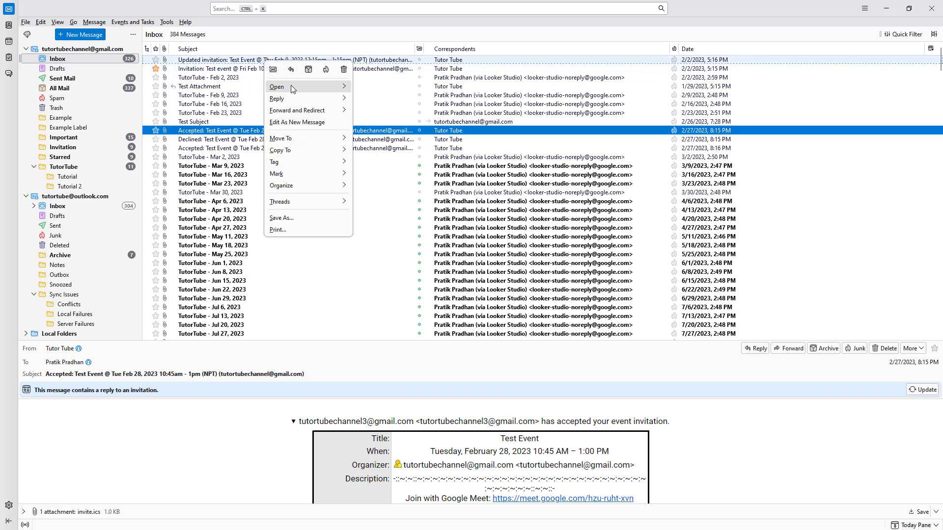
left_click(384, 94)
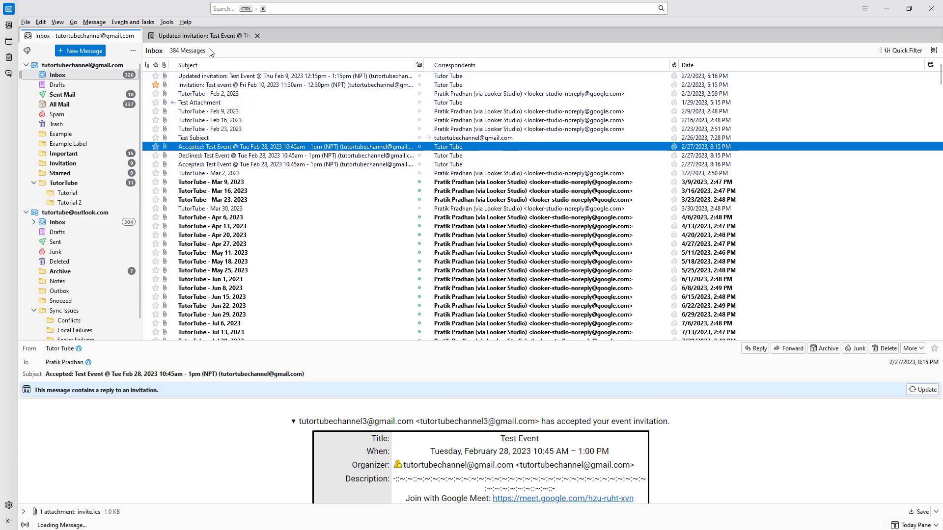
right_click(233, 78)
mouse_move(276, 102)
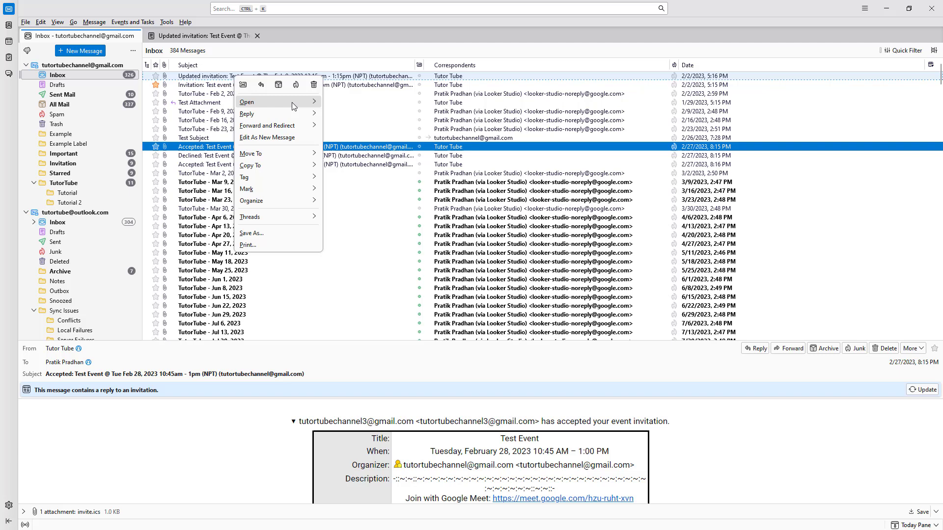
left_click(389, 118)
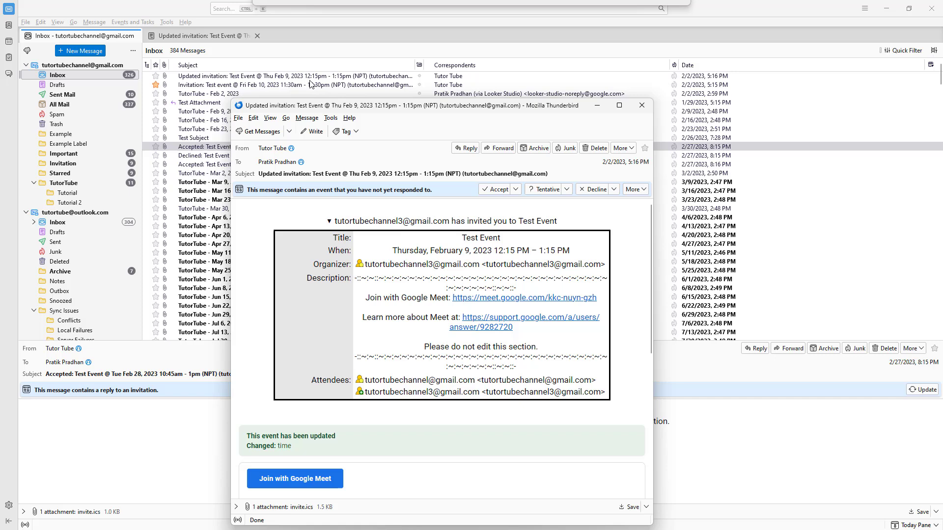
left_click_drag(358, 105, 304, 39)
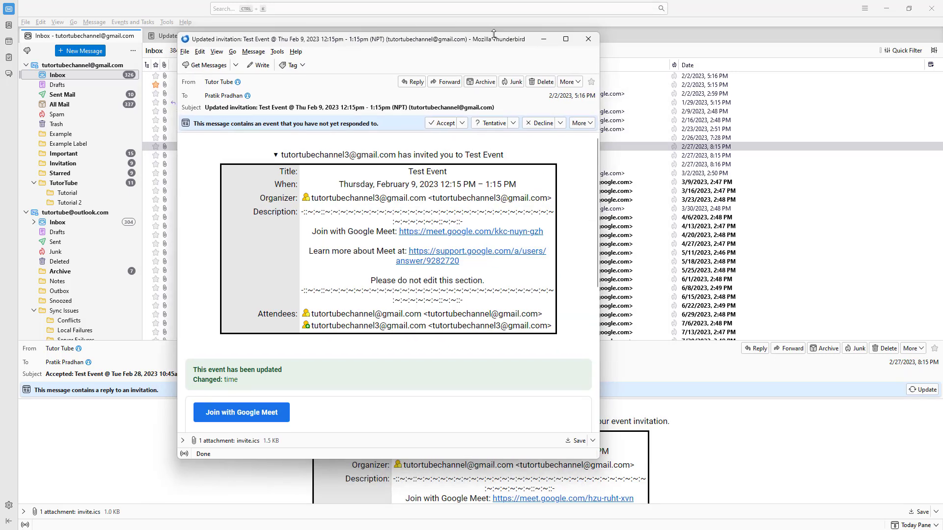
left_click(589, 40)
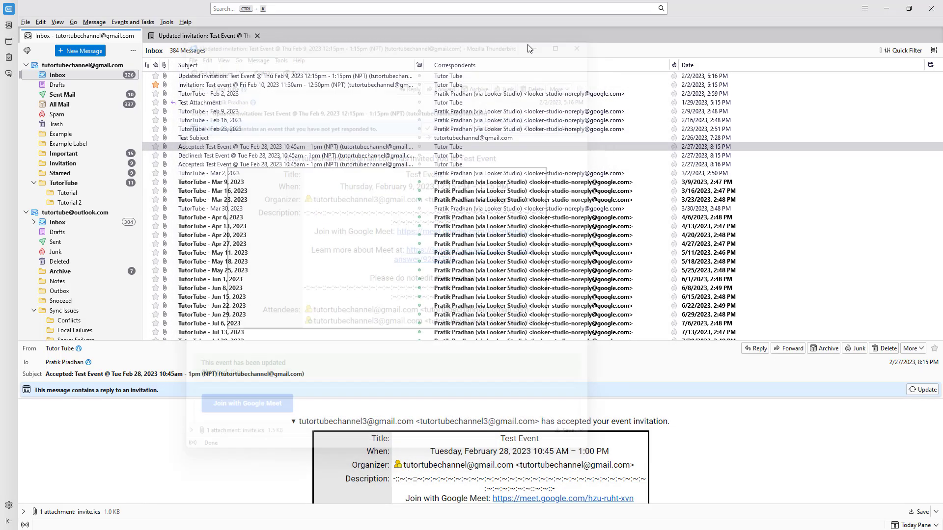
- Open 'Accepted: Test Event' as a three-message conversation in a new tab
right_click(246, 148)
mouse_move(287, 172)
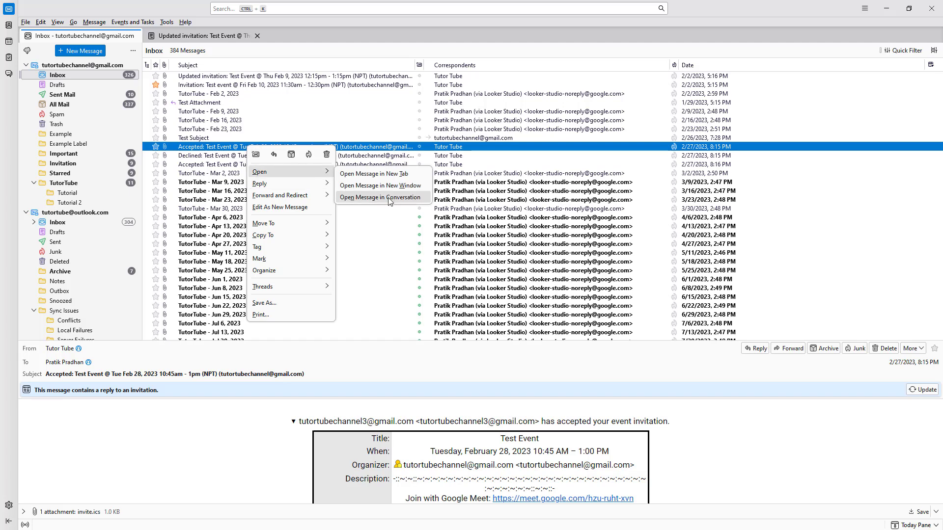
left_click(388, 199)
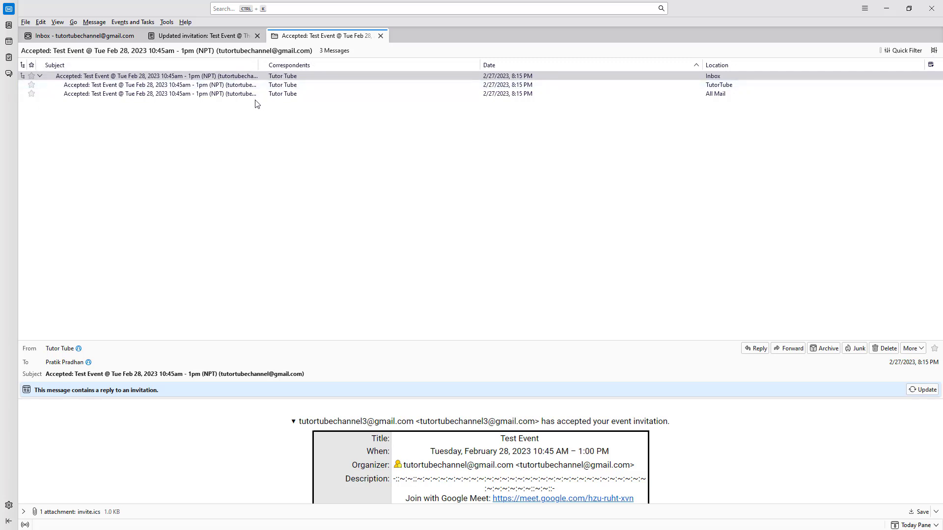
- From the Inbox, open 'TutorTube - Mar 2, 2023' in a new tab
left_click(79, 36)
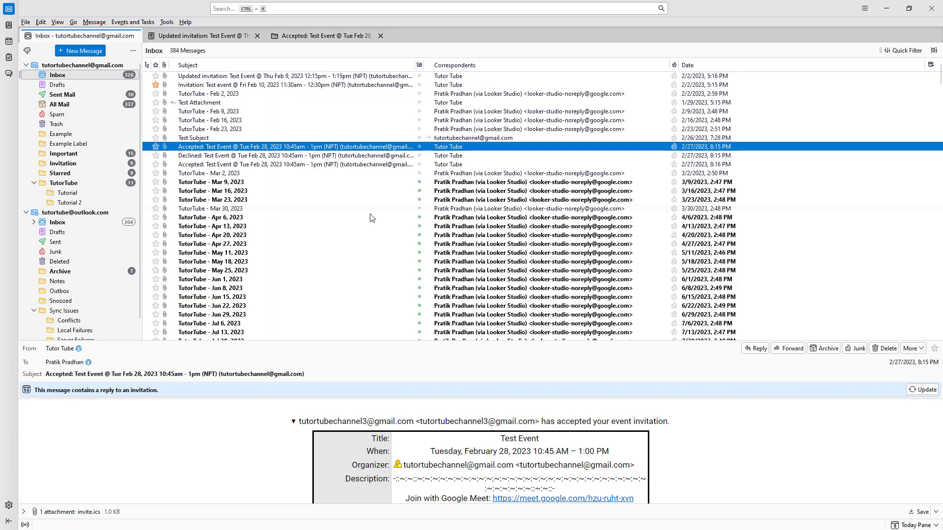
right_click(214, 173)
mouse_move(250, 198)
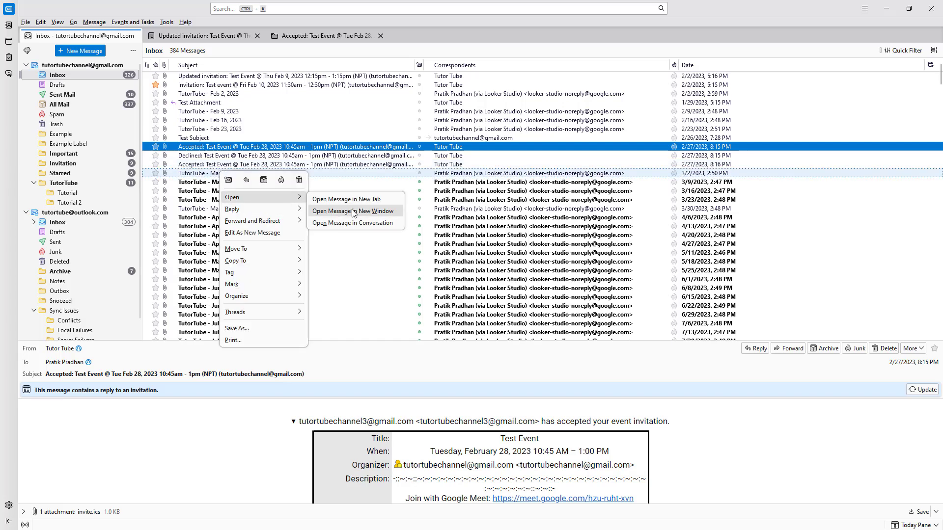
left_click(361, 204)
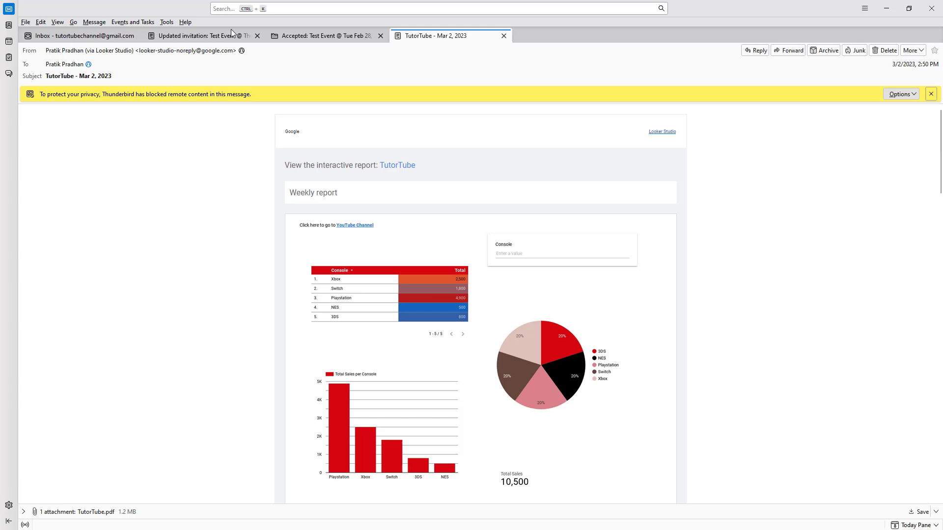
- Move the Mar 2 tab ahead of the Accepted conversation tab, then view that conversation
left_click(231, 31)
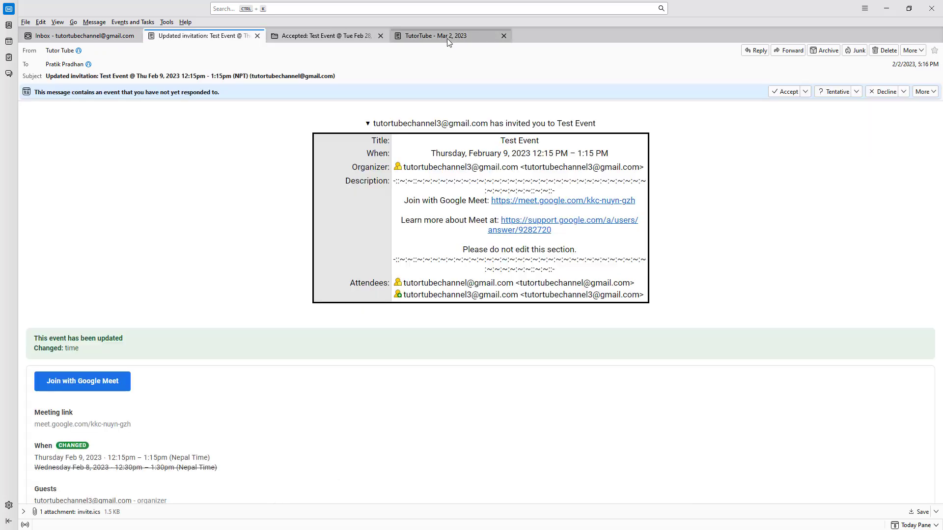
left_click_drag(447, 38, 265, 38)
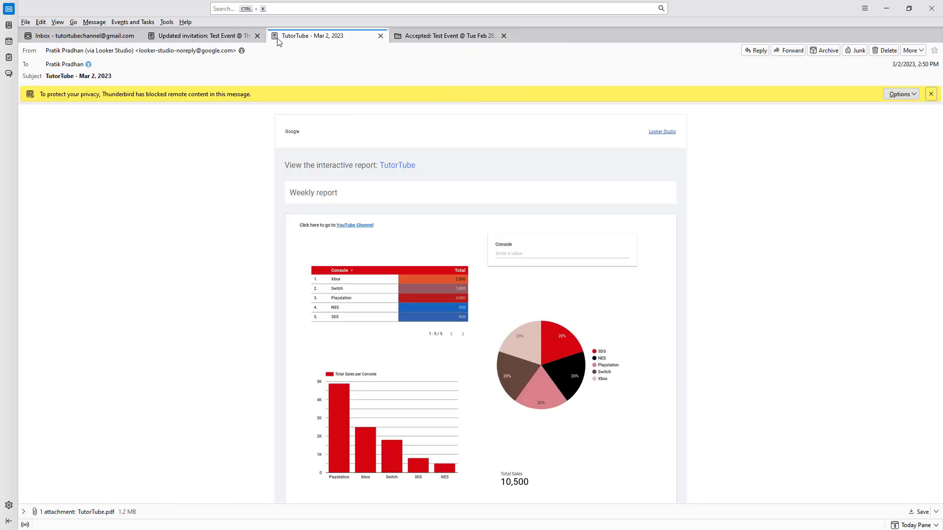
left_click(445, 31)
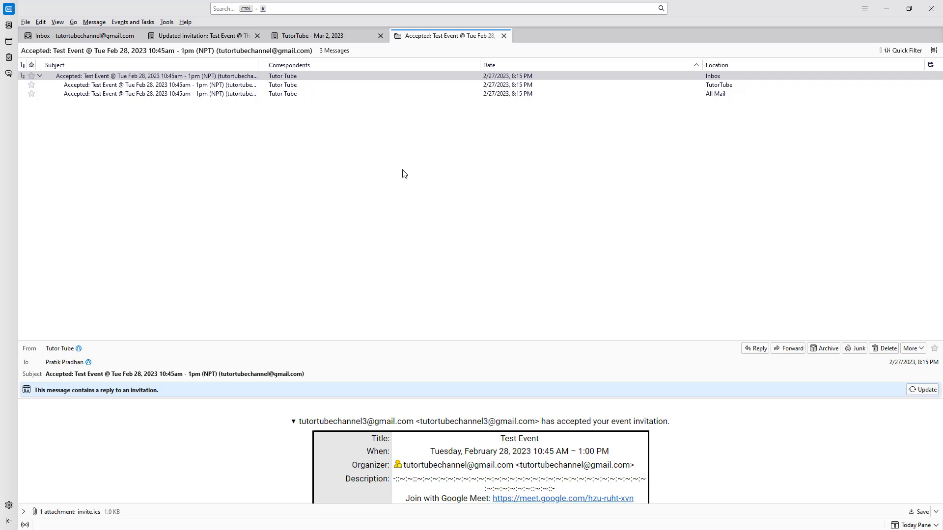